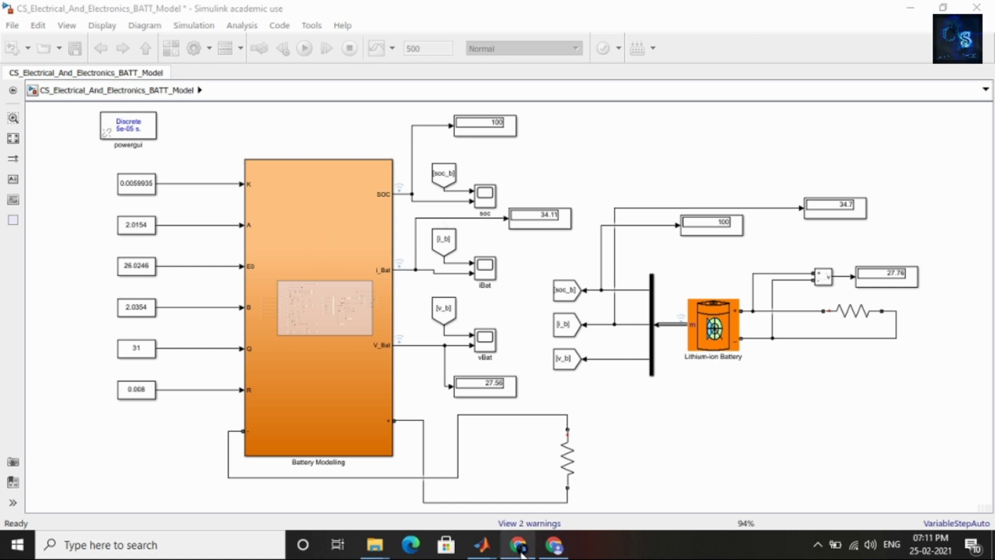
- Switch to the lab presentation PDF slide listing battery parameters K, A, E0, B, Q and R
{"action": "key", "text": "alt+Tab"}
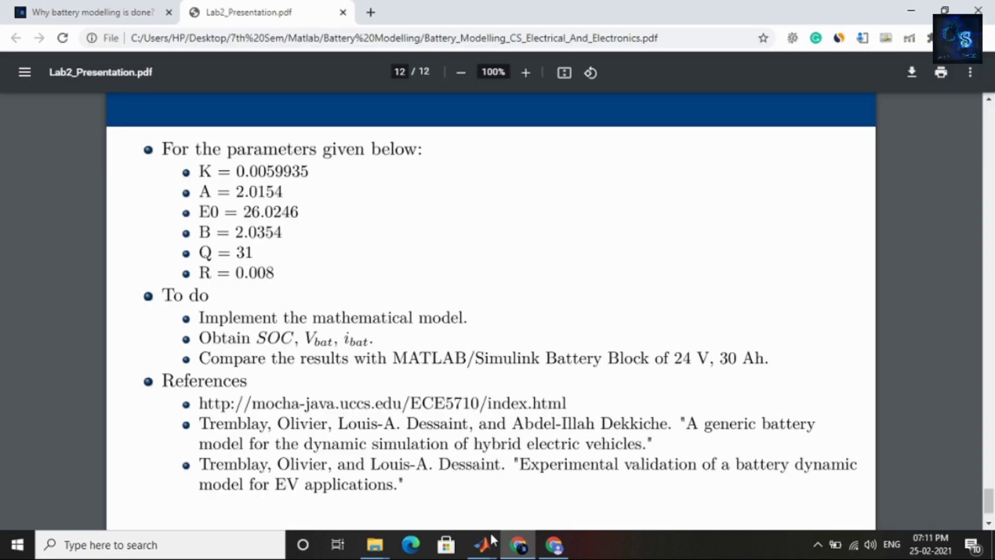
- Bring the CS_Electrical_And_Electronics_BATT_Model Simulink window back in front of the presentation
{"action": "left_click", "coordinate": [539, 485]}
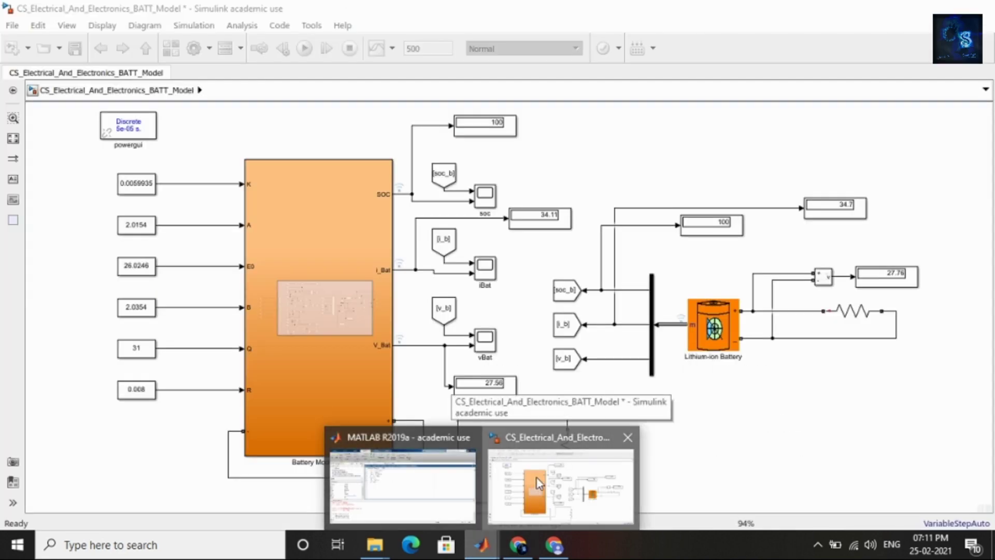
{"action": "left_click", "coordinate": [539, 484]}
{"action": "left_click", "coordinate": [518, 544]}
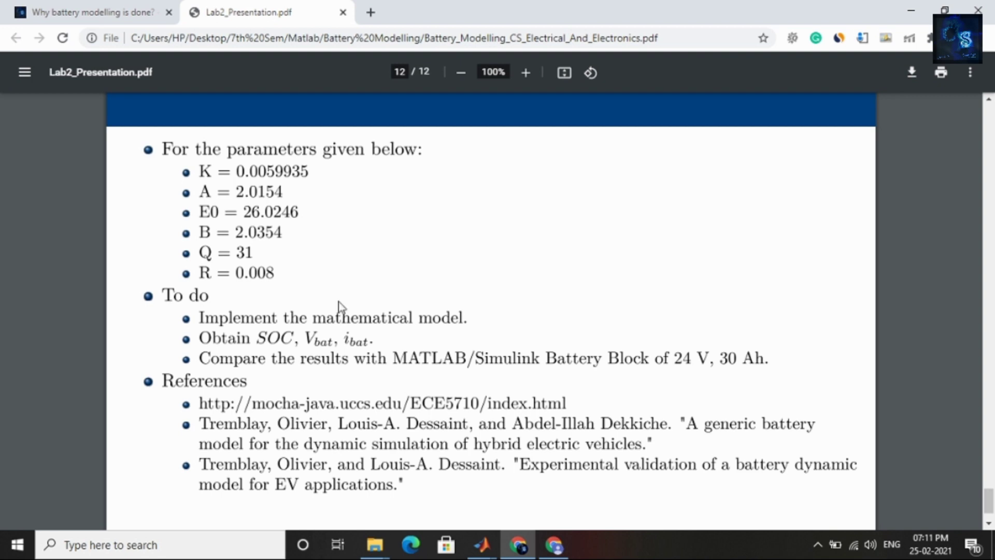
{"action": "mouse_move", "coordinate": [481, 544]}
{"action": "mouse_move", "coordinate": [560, 487]}
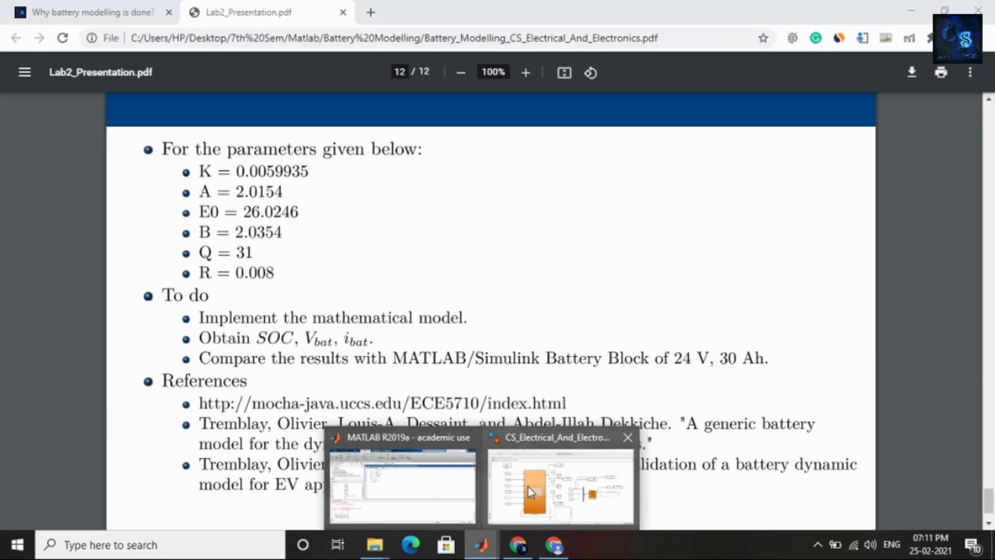
{"action": "left_click", "coordinate": [528, 486]}
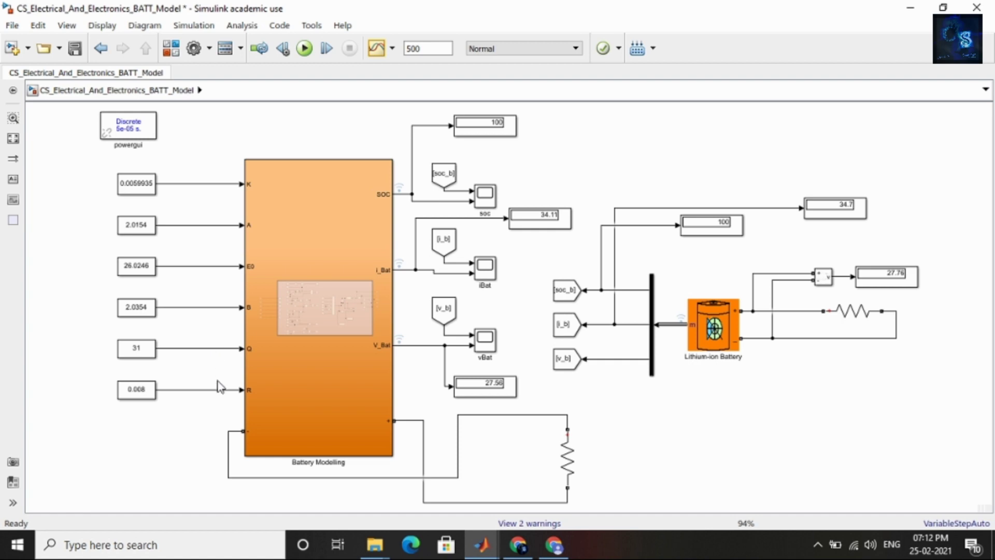
- After a glance at the presentation, open the Battery Modelling subsystem to view its internal diagram
{"action": "left_click", "coordinate": [519, 545]}
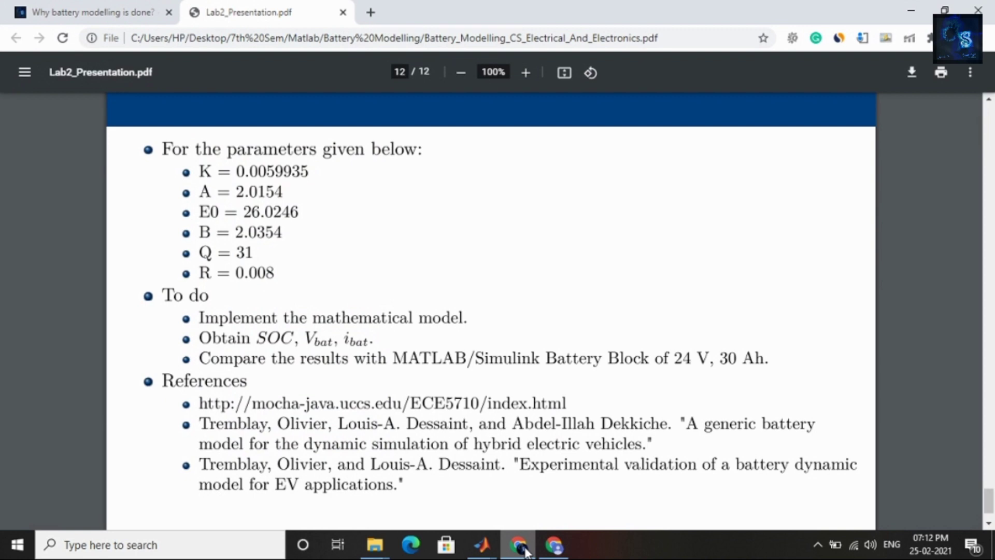
{"action": "left_click", "coordinate": [525, 548]}
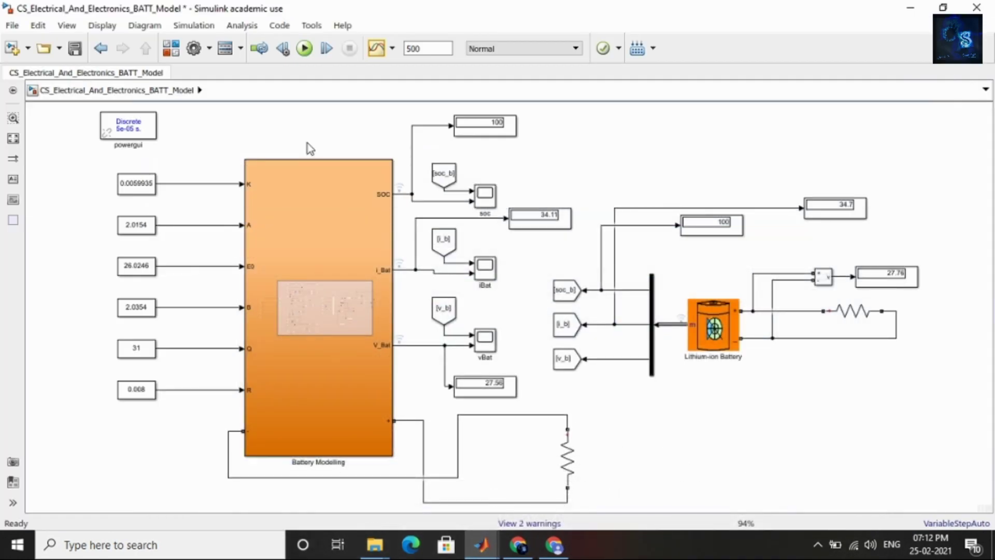
{"action": "left_click", "coordinate": [325, 179]}
{"action": "double_click", "coordinate": [313, 226]}
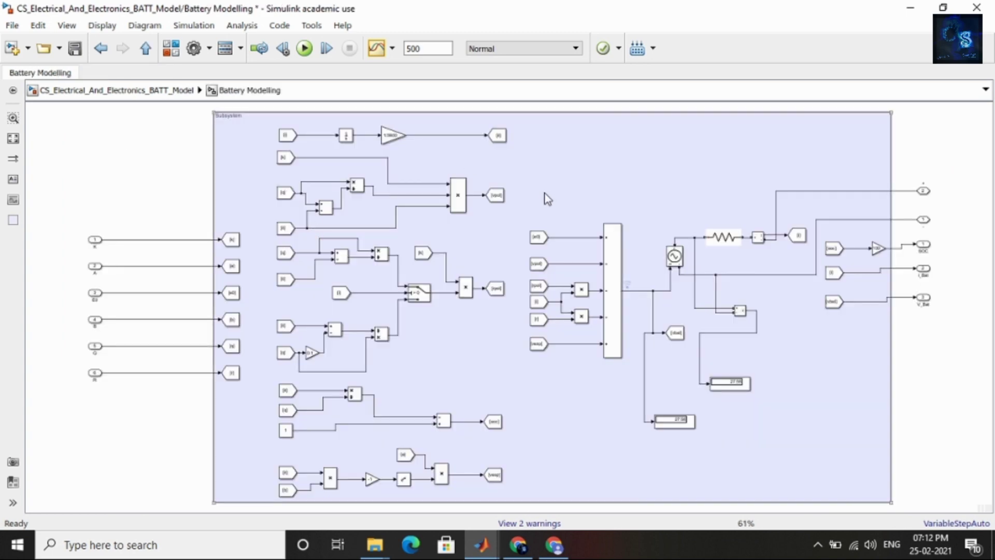
- Scroll the presentation back through pages 11 and 10 to review the Vbat, Vpol, Rpol, Vexp and SOC slides
{"action": "left_click", "coordinate": [517, 544]}
{"action": "scroll", "coordinate": [451, 275], "scroll_direction": "up", "scroll_amount": 1}
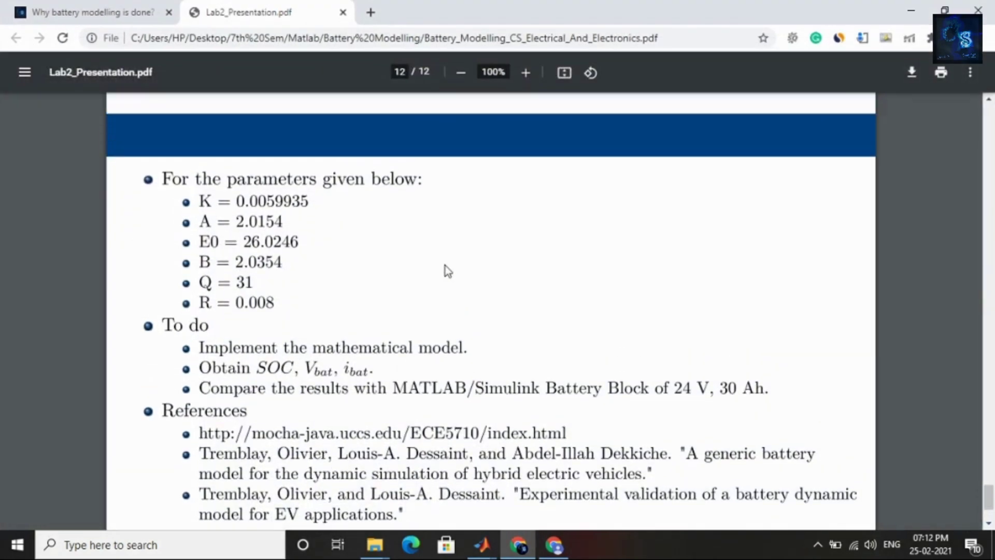
{"action": "scroll", "coordinate": [446, 266], "scroll_direction": "up", "scroll_amount": 10}
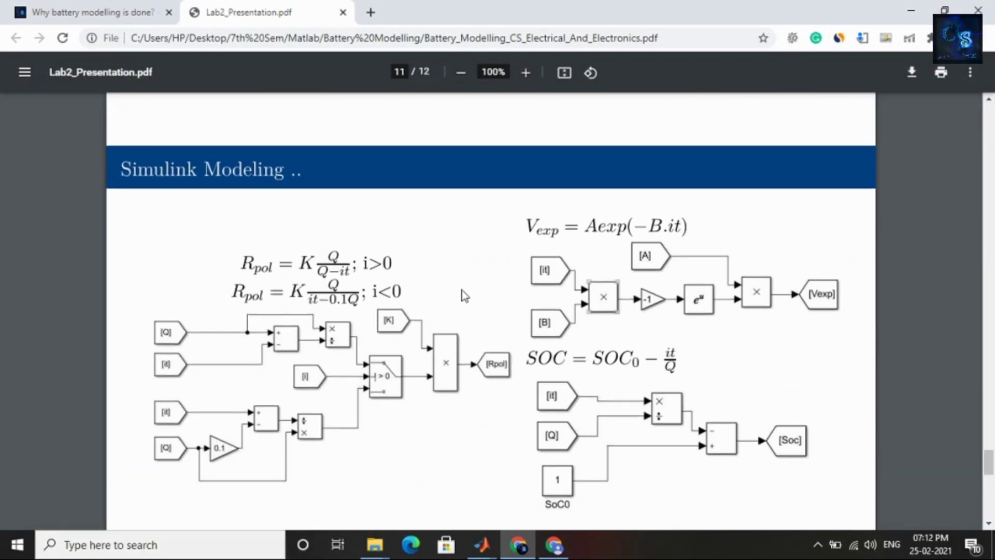
{"action": "scroll", "coordinate": [463, 295], "scroll_direction": "up", "scroll_amount": 10}
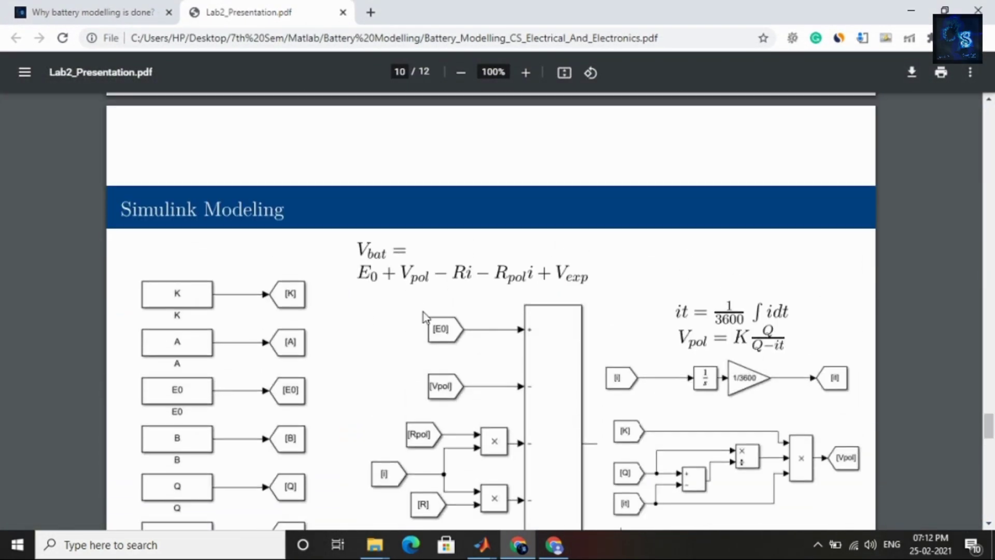
{"action": "scroll", "coordinate": [424, 316], "scroll_direction": "down", "scroll_amount": 3}
{"action": "scroll", "coordinate": [473, 240], "scroll_direction": "up", "scroll_amount": 3}
{"action": "scroll", "coordinate": [455, 278], "scroll_direction": "down", "scroll_amount": 7}
{"action": "scroll", "coordinate": [456, 272], "scroll_direction": "down", "scroll_amount": 4}
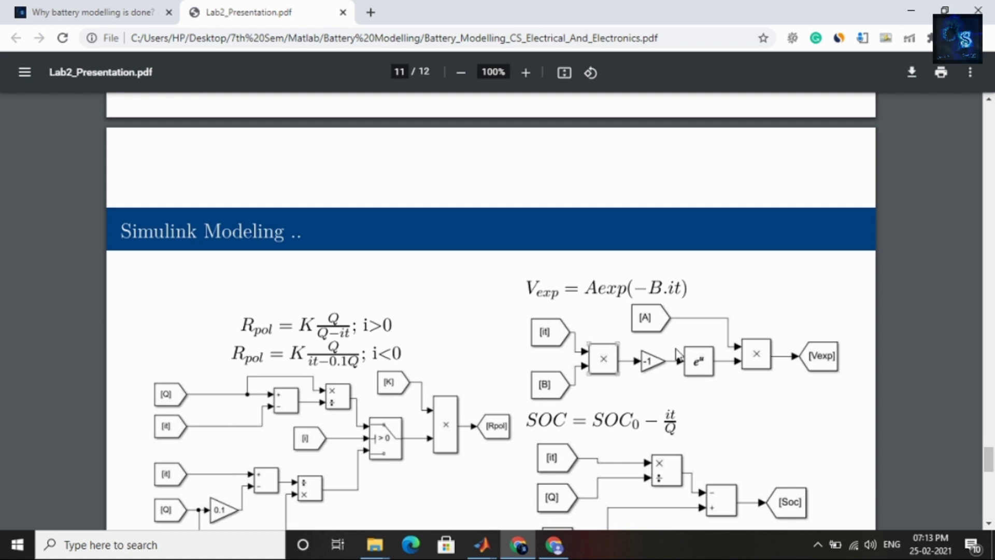
{"action": "scroll", "coordinate": [606, 323], "scroll_direction": "down", "scroll_amount": 4}
{"action": "scroll", "coordinate": [512, 371], "scroll_direction": "up", "scroll_amount": 4}
{"action": "scroll", "coordinate": [534, 310], "scroll_direction": "up", "scroll_amount": 8}
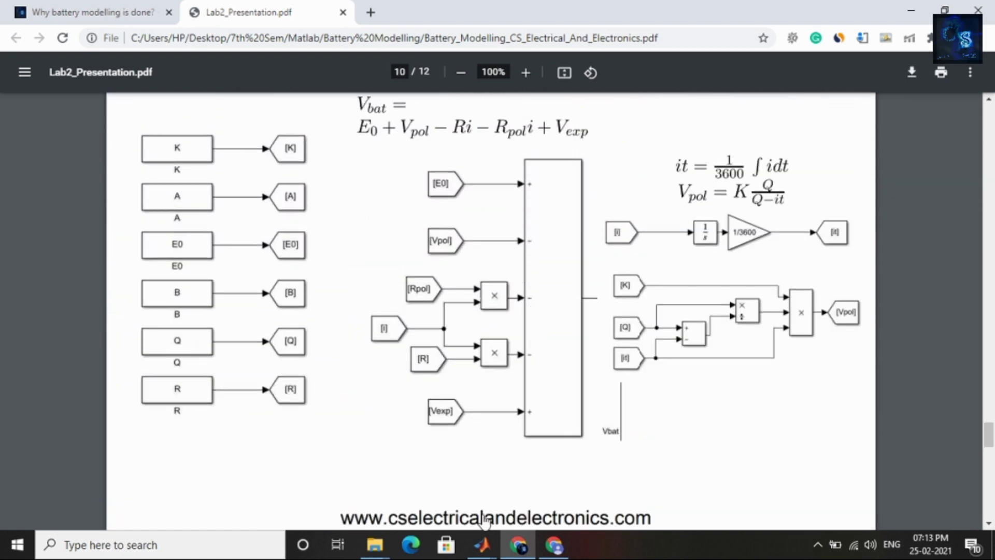
- Return to the Battery Modelling subsystem and select its resistor block
{"action": "mouse_move", "coordinate": [482, 542]}
{"action": "left_click", "coordinate": [538, 497]}
{"action": "left_click", "coordinate": [717, 241]}
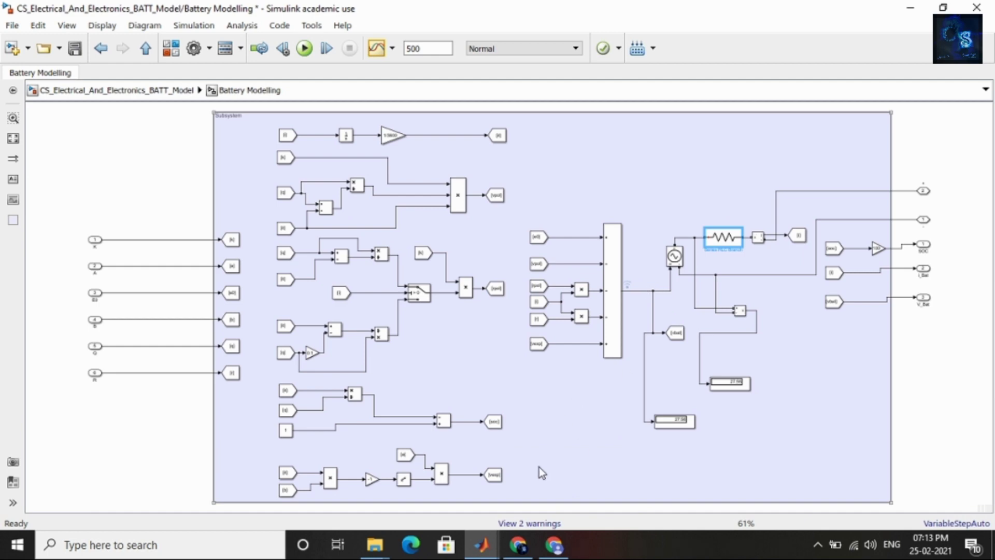
- Go back up to the top-level battery model and start the simulation
{"action": "left_click", "coordinate": [518, 544]}
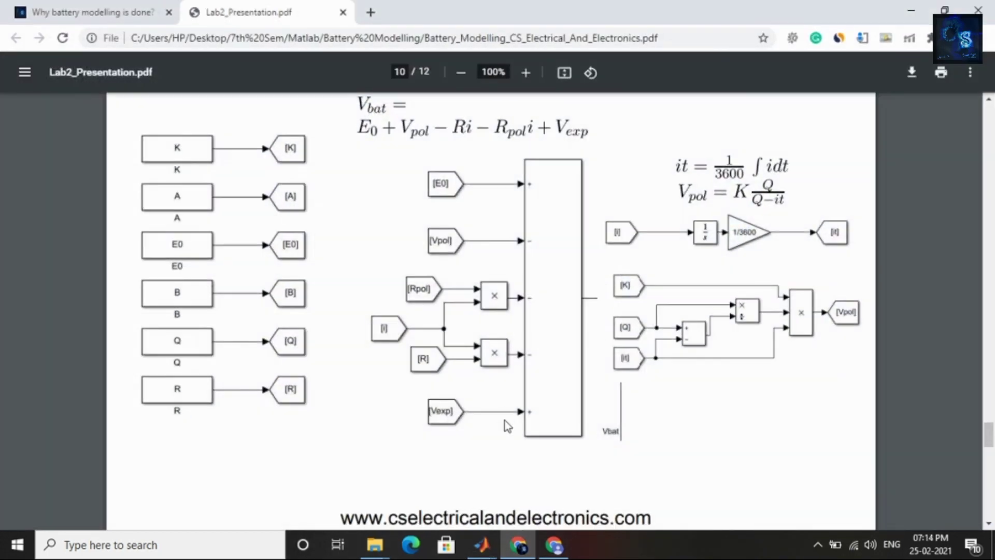
{"action": "left_click", "coordinate": [481, 544]}
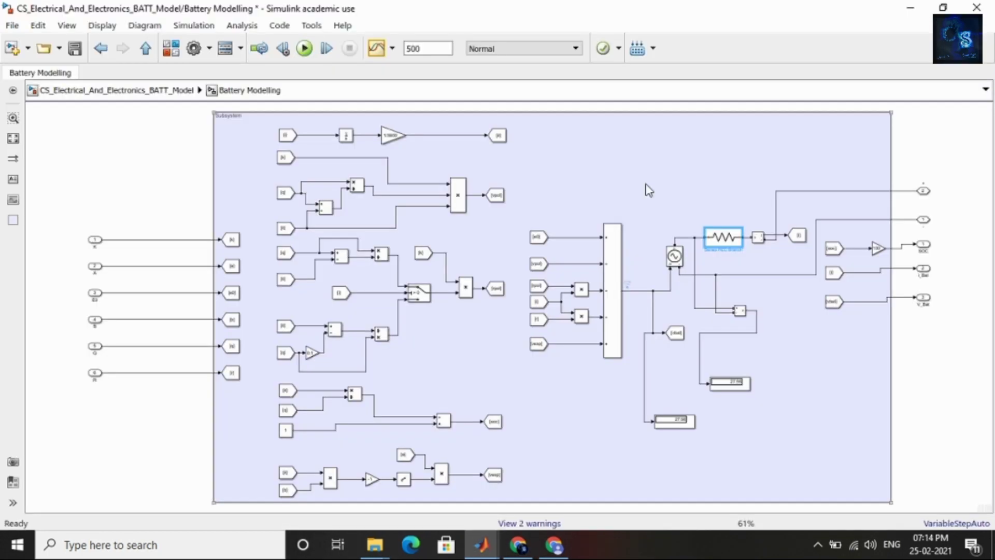
{"action": "left_click", "coordinate": [148, 86]}
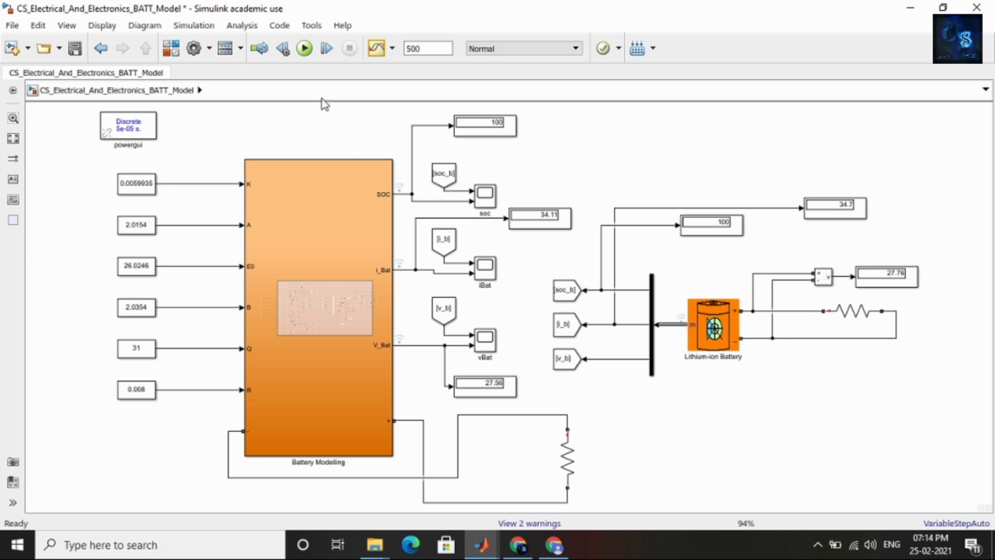
{"action": "left_click", "coordinate": [305, 55]}
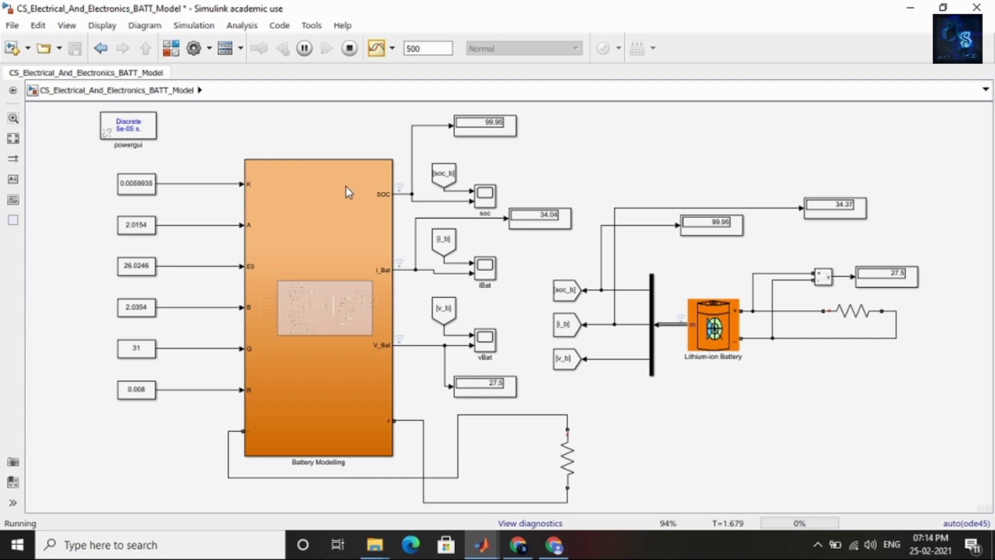
- Zoom the canvas to 125% to watch both models' SOC fall toward 99.5
{"action": "scroll", "coordinate": [532, 120], "scroll_direction": "up", "scroll_amount": 2}
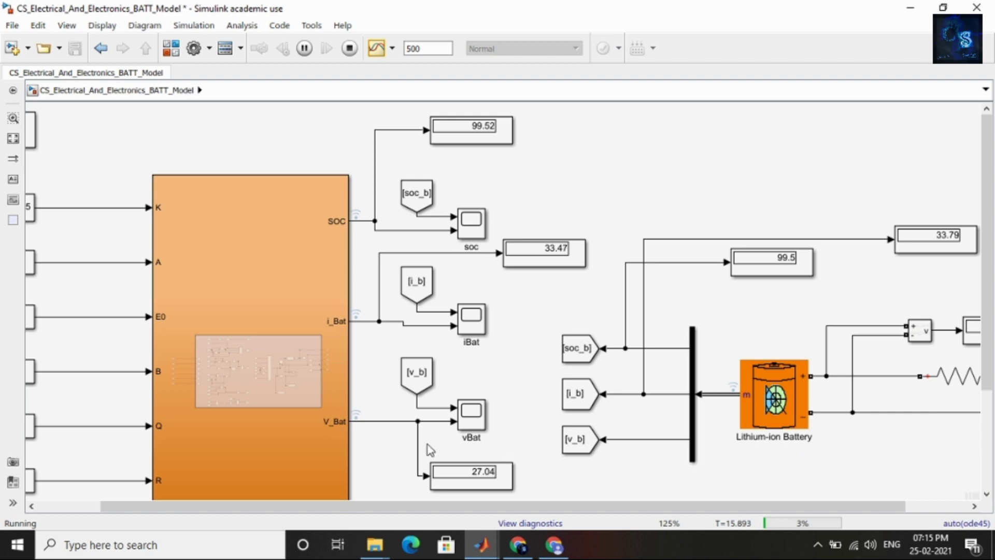
- Zoom out to the whole diagram and open the soc scope, placing its plot window left and lower
{"action": "left_click_drag", "start_coordinate": [460, 510], "coordinate": [539, 513]}
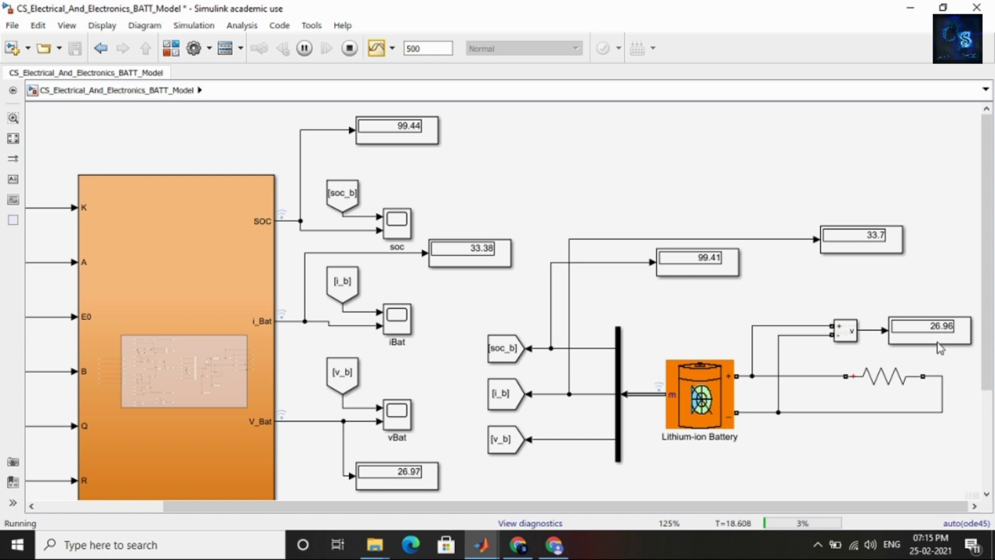
{"action": "scroll", "coordinate": [939, 345], "scroll_direction": "down", "scroll_amount": 1}
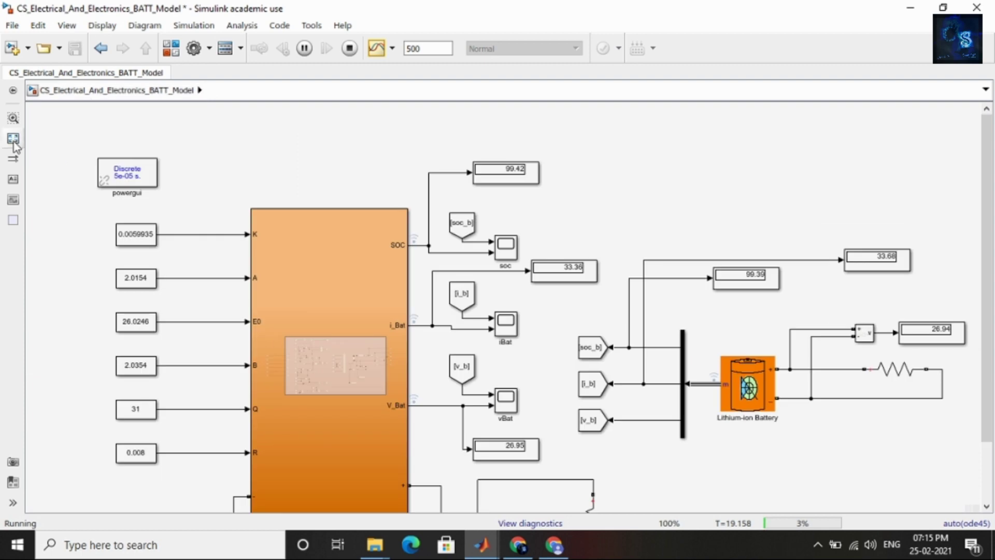
{"action": "scroll", "coordinate": [313, 149], "scroll_direction": "down", "scroll_amount": 1}
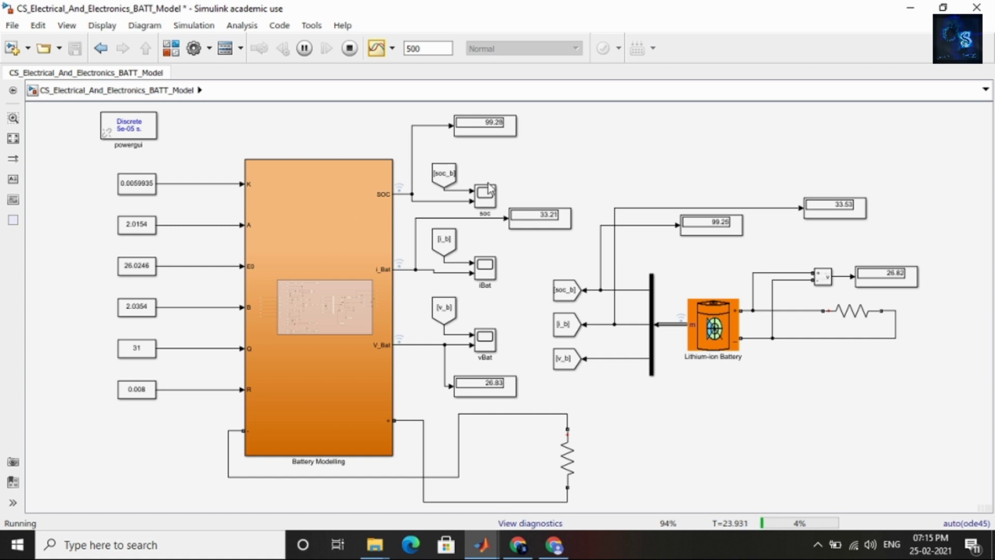
{"action": "left_click", "coordinate": [483, 202]}
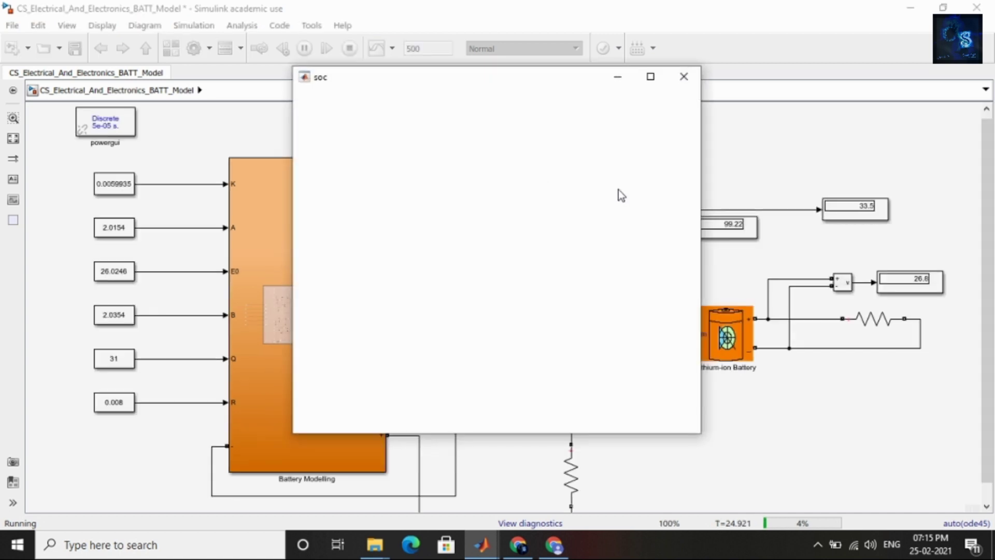
{"action": "left_click_drag", "start_coordinate": [533, 78], "coordinate": [520, 101]}
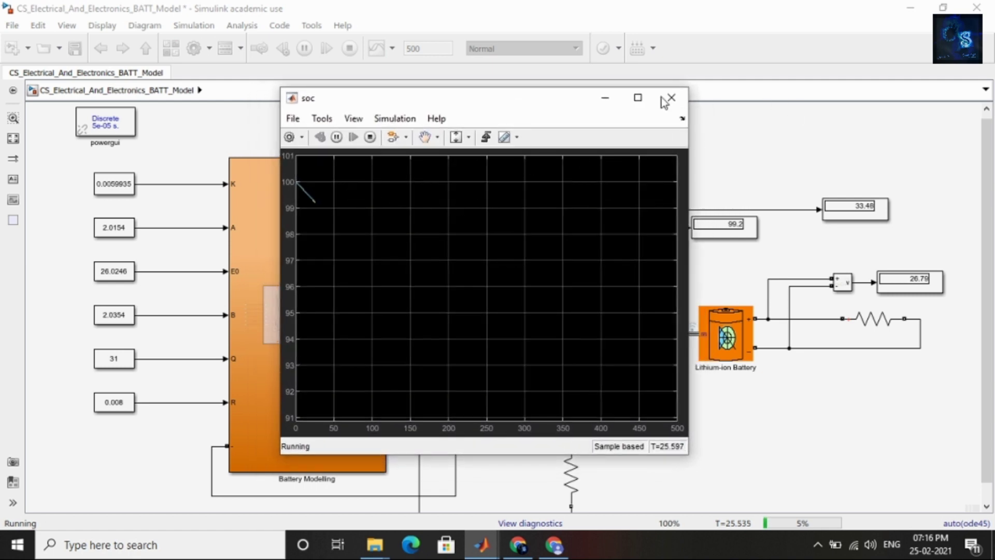
- Maximize the soc plot, autoscale its axes to fit the SOC curves, and close it
{"action": "left_click", "coordinate": [638, 97]}
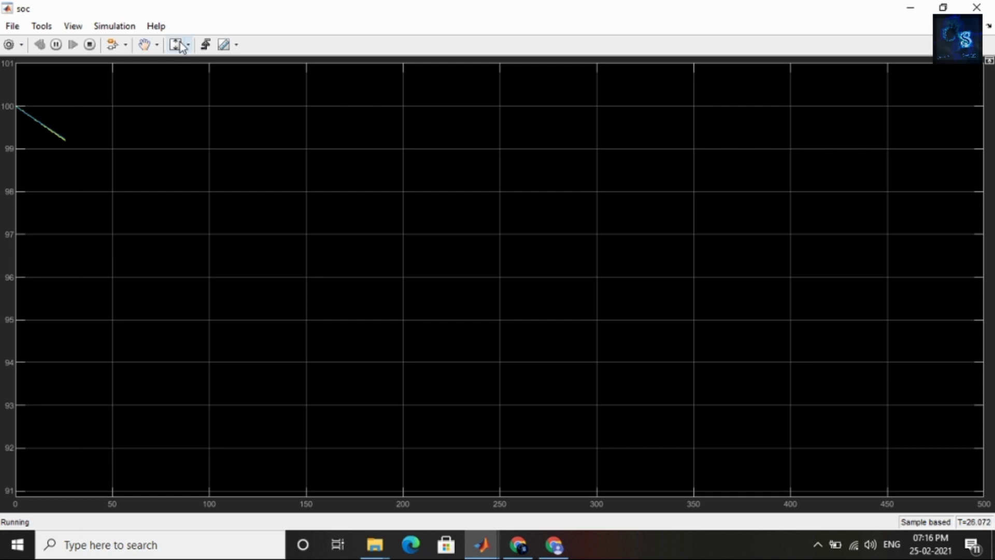
{"action": "left_click", "coordinate": [187, 45]}
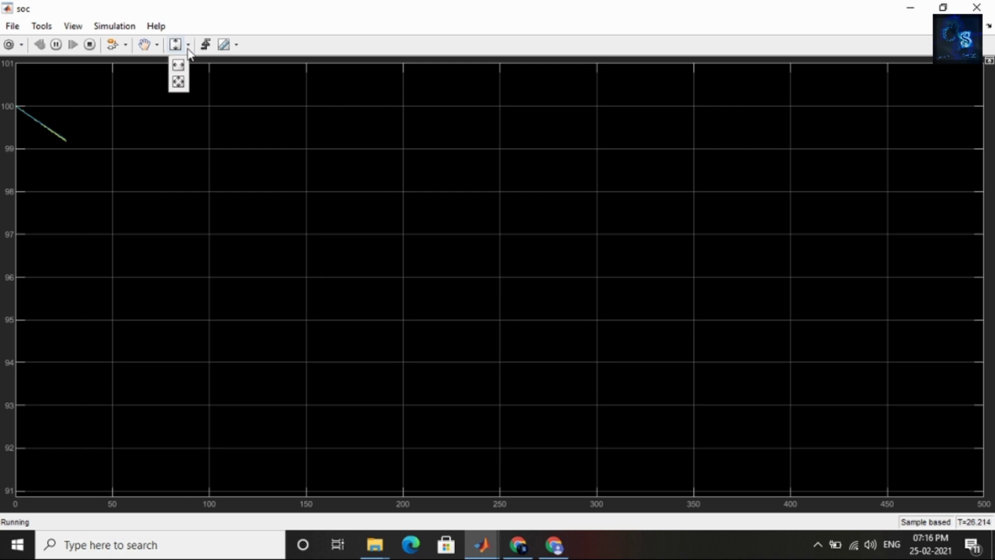
{"action": "left_click", "coordinate": [181, 83]}
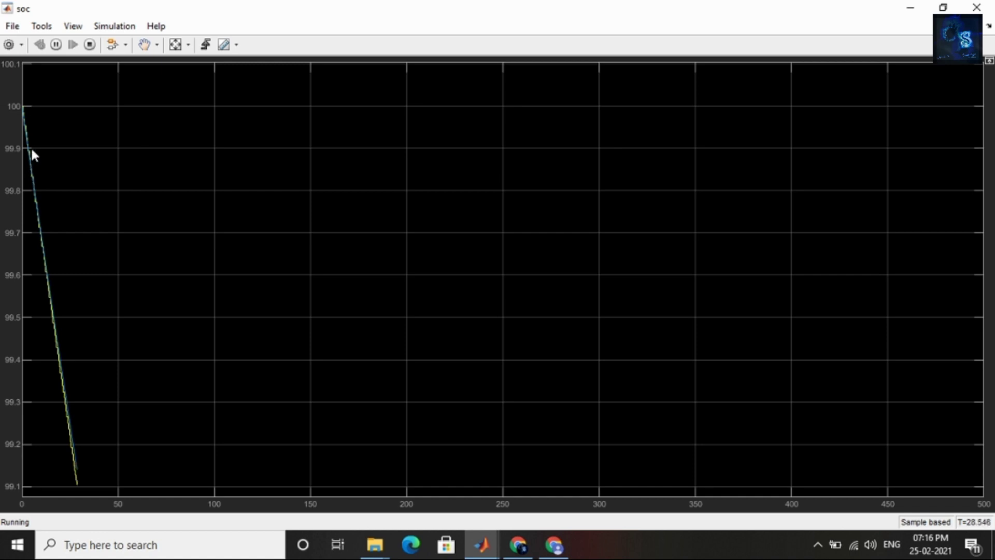
{"action": "left_click", "coordinate": [175, 44]}
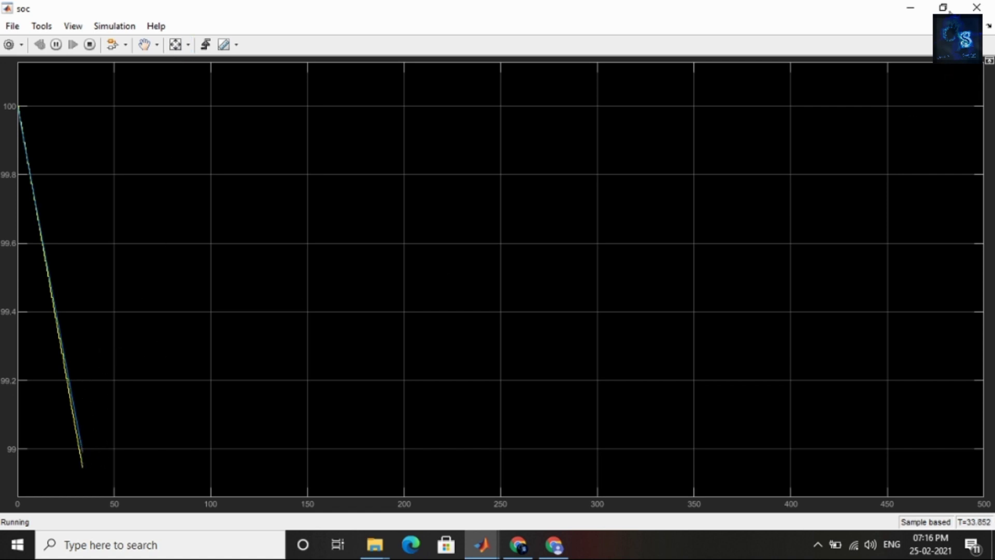
{"action": "left_click", "coordinate": [992, 11]}
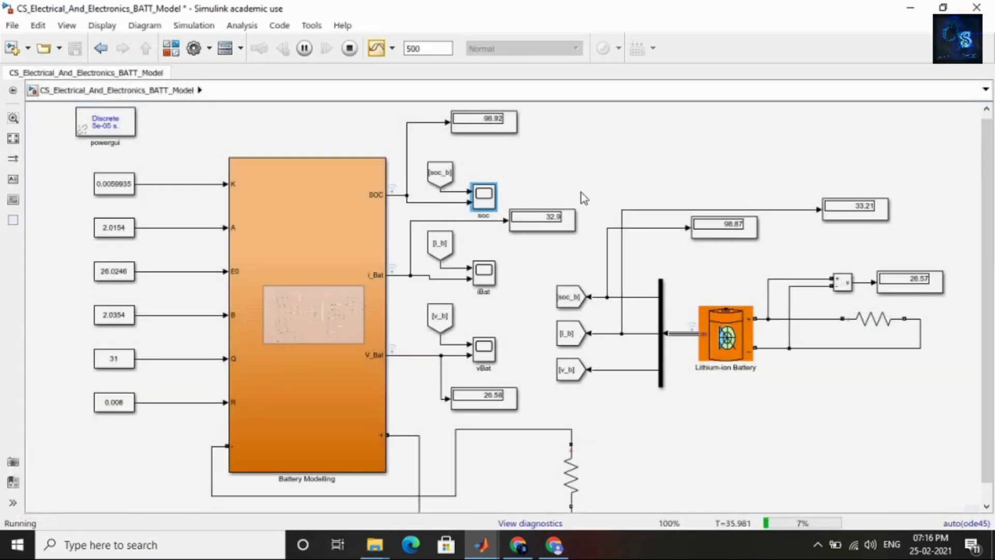
- Fit the iBat scope's X and Y axes to both current curves full-screen, close it, and open the vBat scope
{"action": "left_click", "coordinate": [488, 280]}
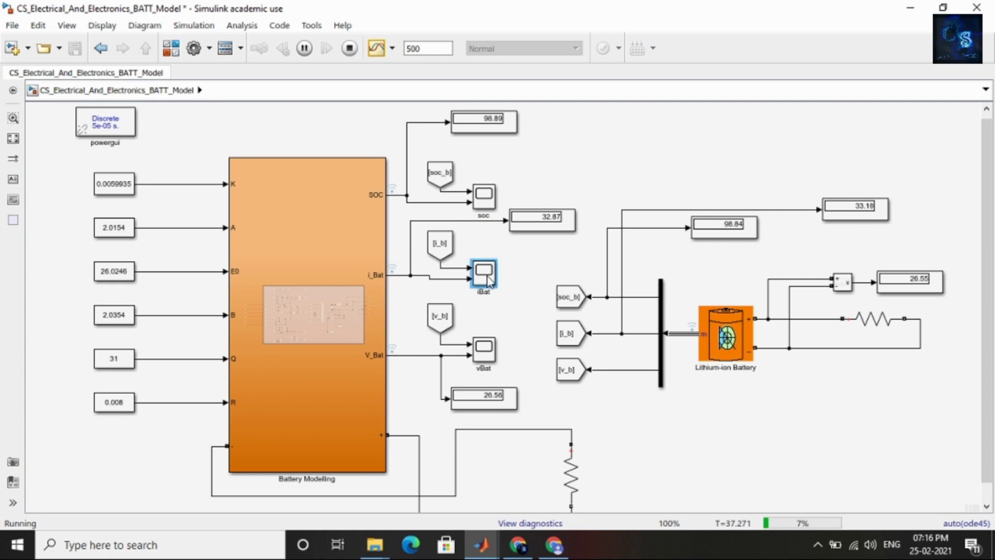
{"action": "double_click", "coordinate": [488, 281]}
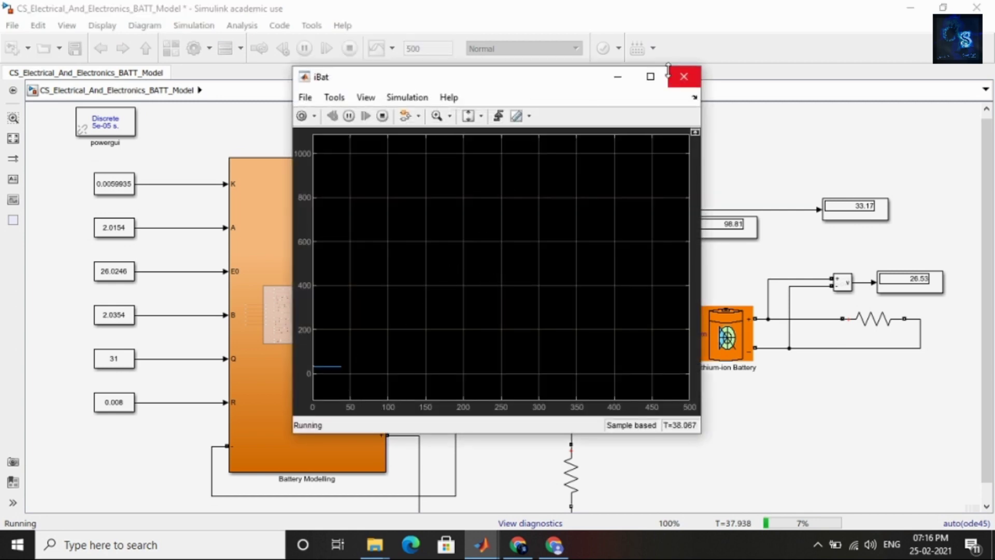
{"action": "left_click", "coordinate": [650, 76]}
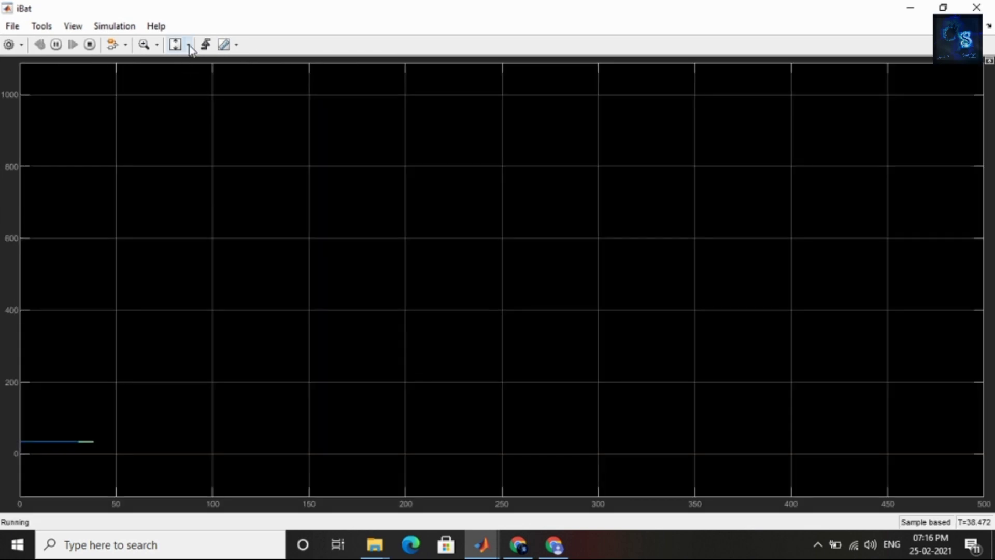
{"action": "left_click", "coordinate": [188, 44]}
{"action": "left_click", "coordinate": [178, 82]}
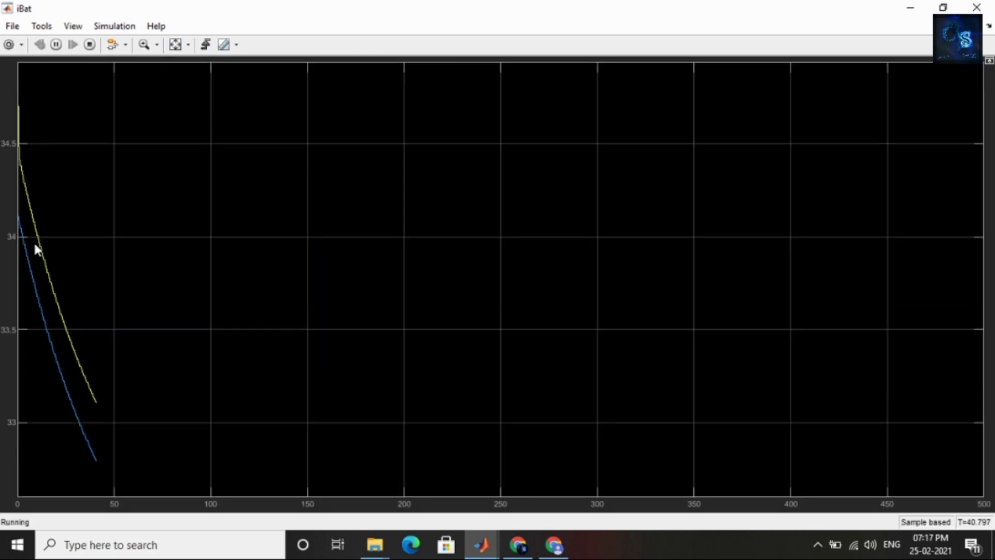
{"action": "left_click", "coordinate": [976, 7]}
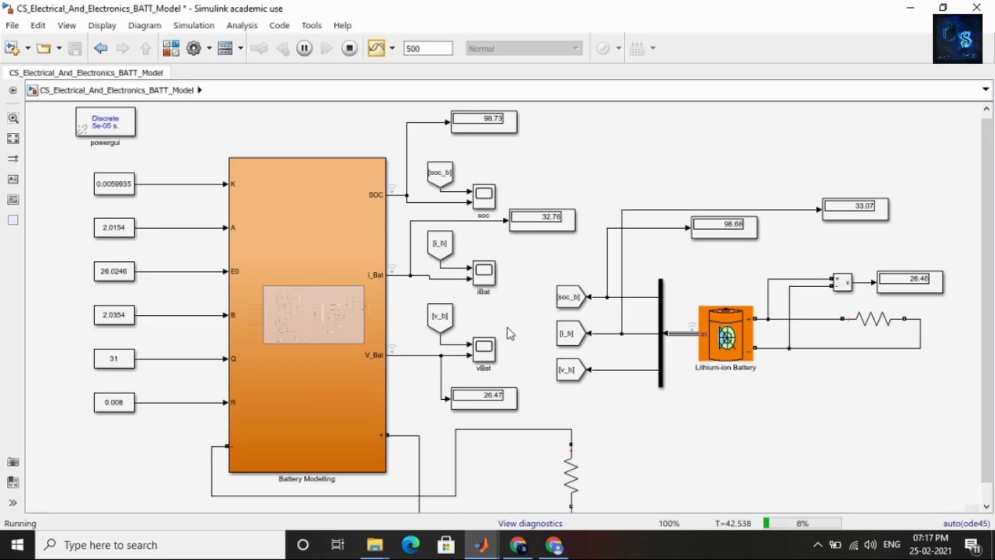
{"action": "left_click", "coordinate": [479, 355]}
{"action": "double_click", "coordinate": [479, 355]}
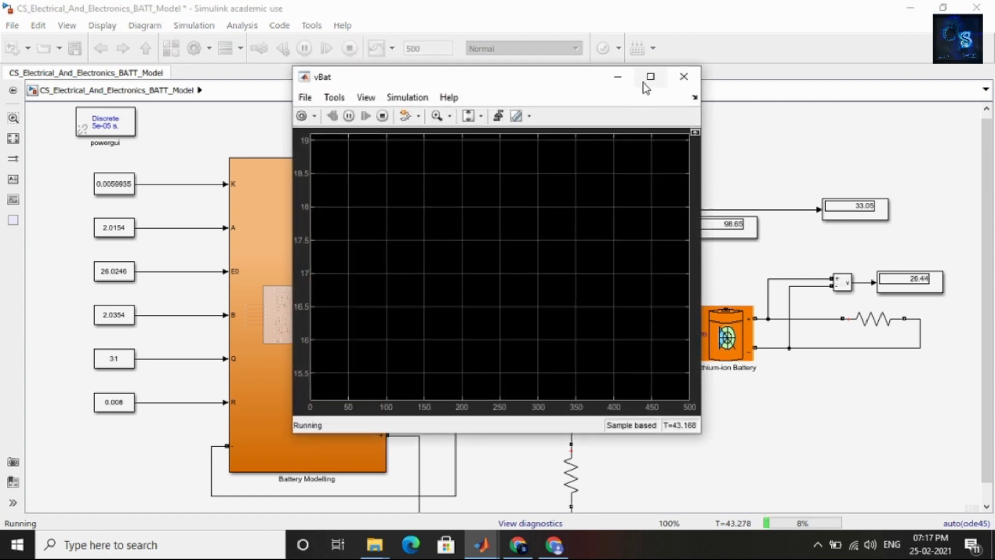
- Maximize the vBat plot, fit its axes to the voltage falling from 27.8 to 26.4, then close it
{"action": "left_click", "coordinate": [645, 79]}
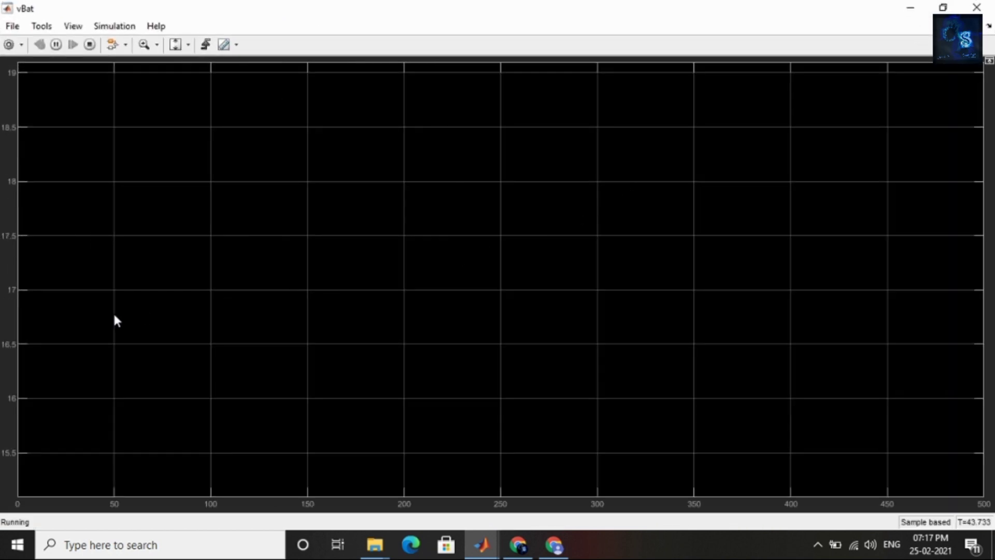
{"action": "left_click", "coordinate": [188, 45]}
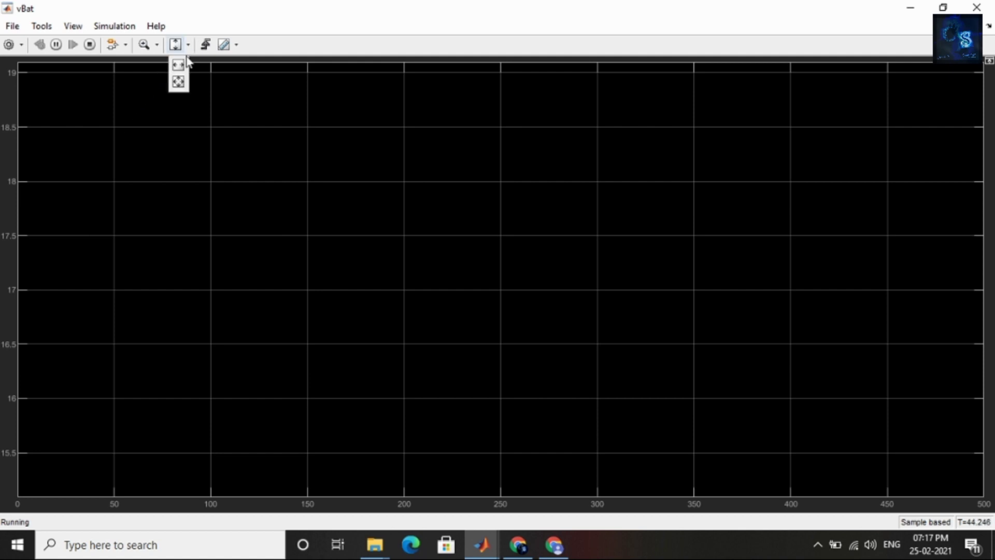
{"action": "left_click", "coordinate": [177, 86]}
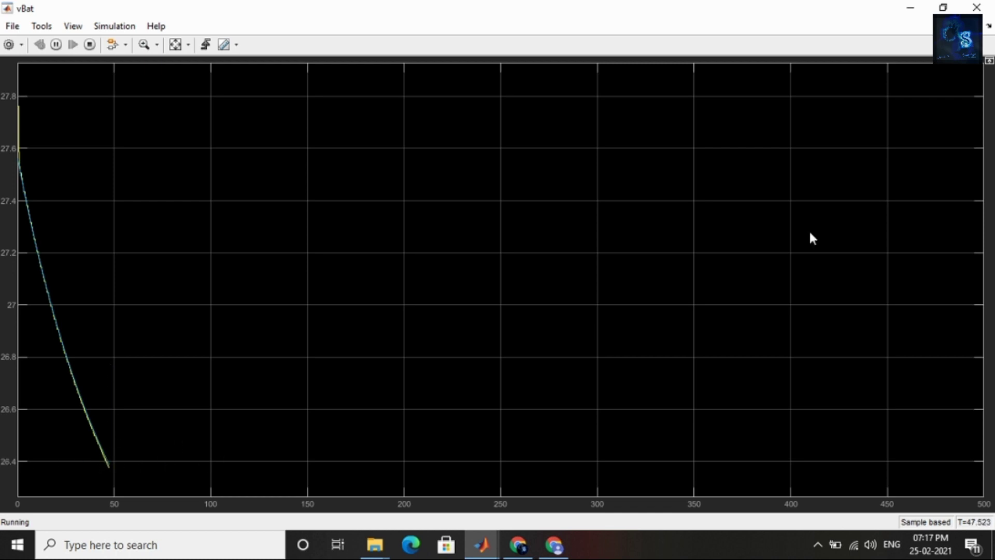
{"action": "key", "text": "alt+Tab"}
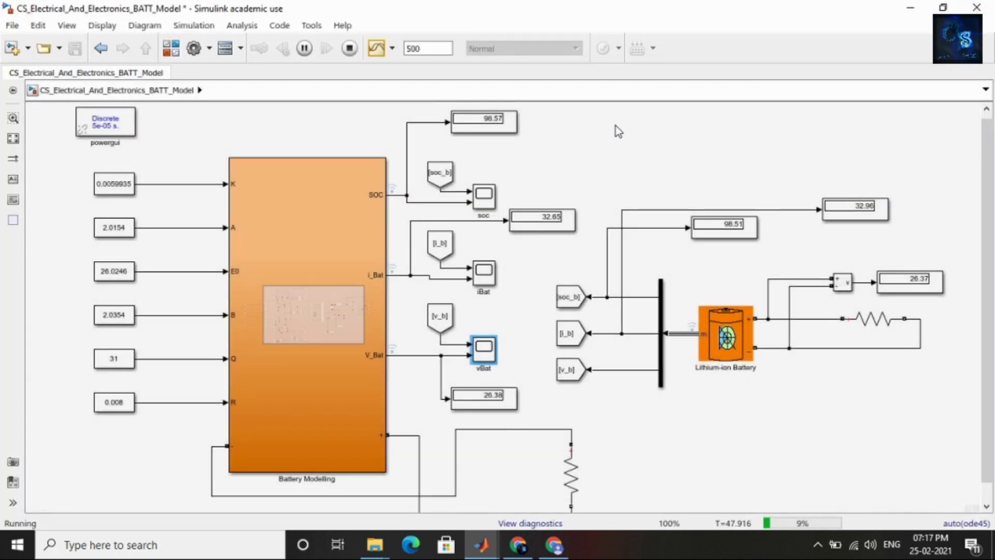